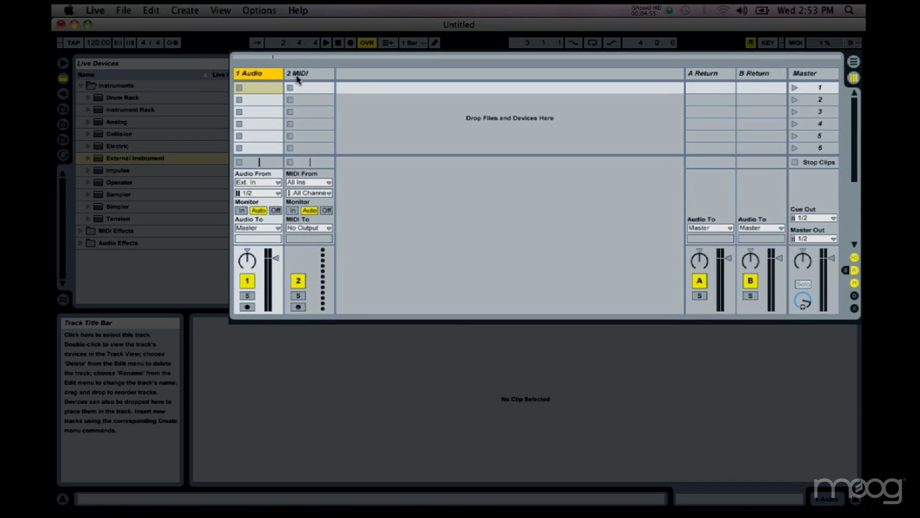
- Rename the 2 MIDI track to 'Minitaur MIDI', then select the 1 Audio track
{"action": "left_click", "coordinate": [324, 76]}
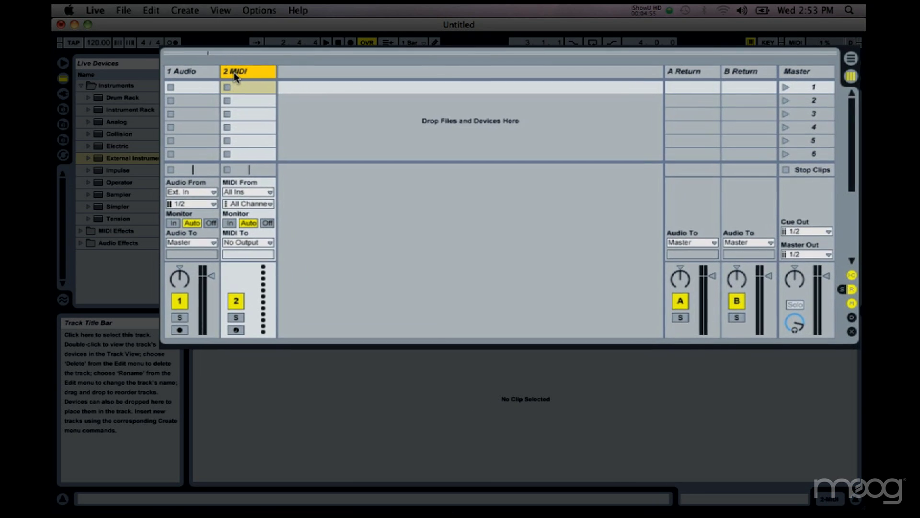
{"action": "key", "text": "super+r"}
{"action": "type", "text": "Mi"}
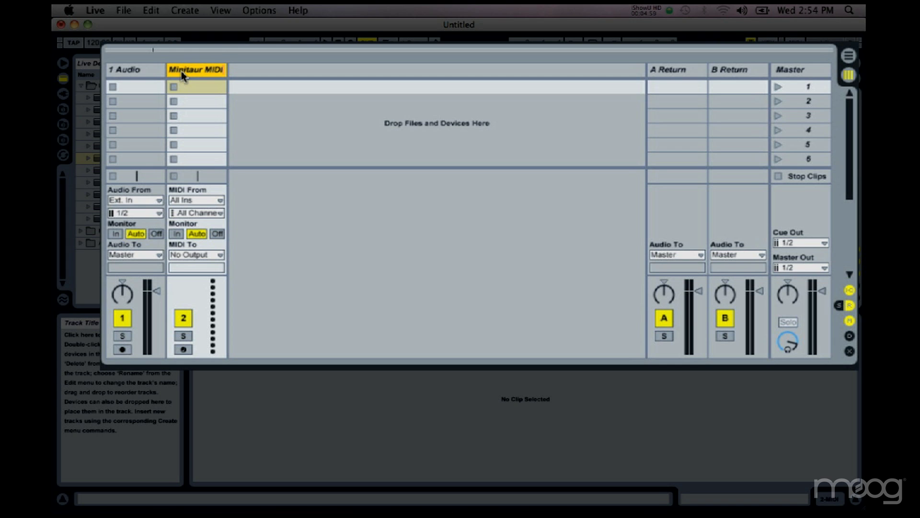
{"action": "left_click", "coordinate": [137, 85]}
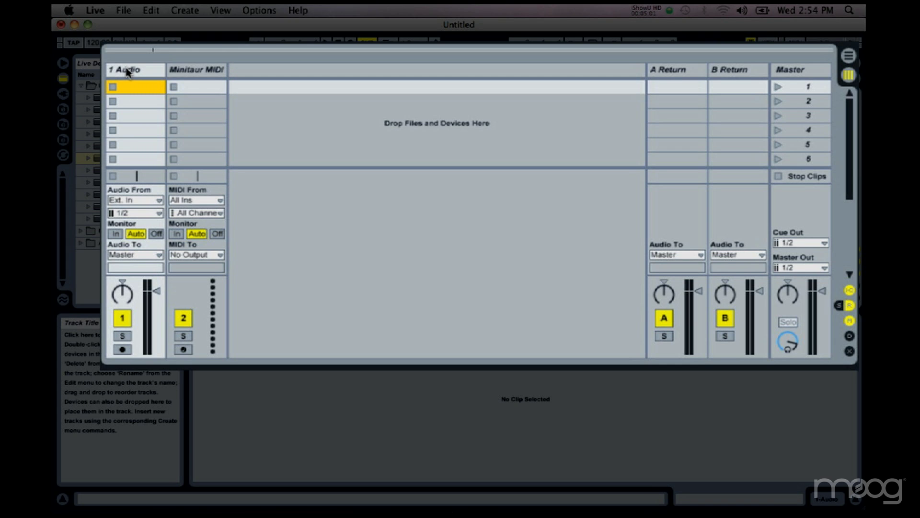
{"action": "left_click", "coordinate": [126, 71]}
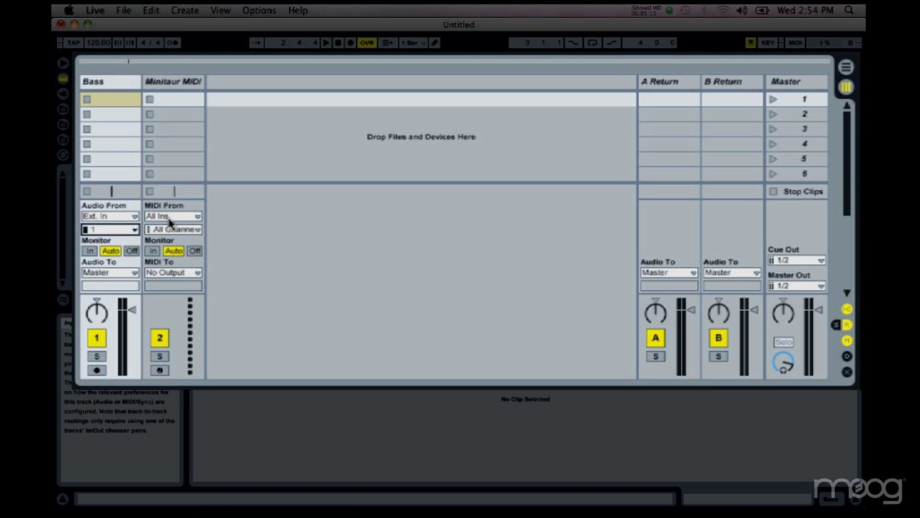
- Set Minitaur MIDI's input to All Ins, output to Moog Minitaur, and monitoring to In
{"action": "left_click", "coordinate": [174, 215]}
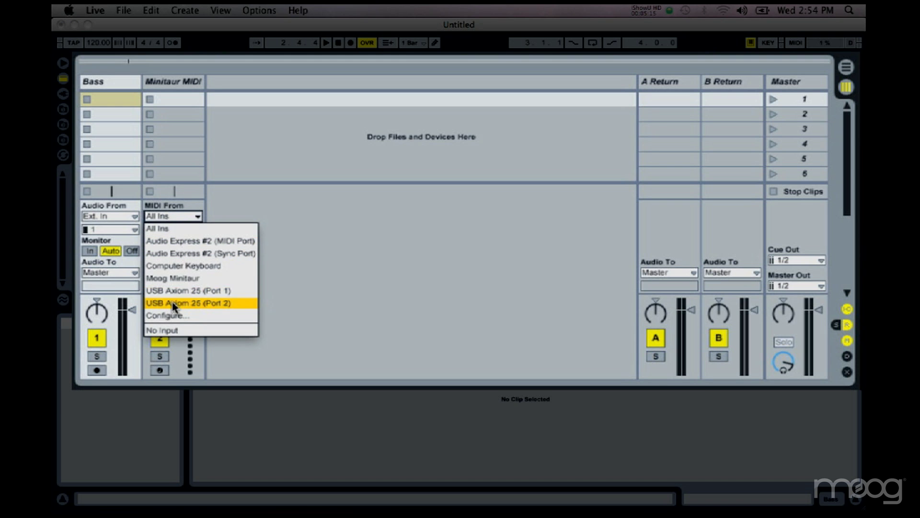
{"action": "left_click", "coordinate": [166, 217]}
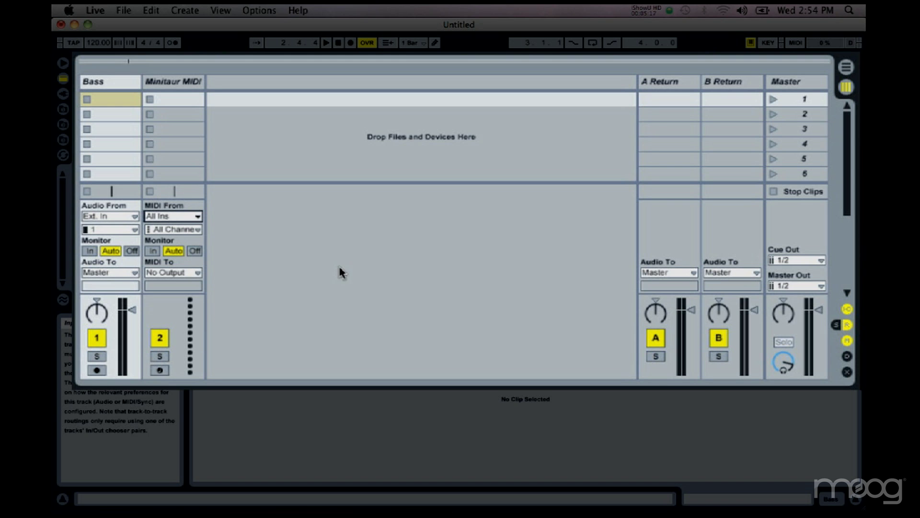
{"action": "left_click", "coordinate": [190, 272]}
{"action": "left_click", "coordinate": [190, 285]}
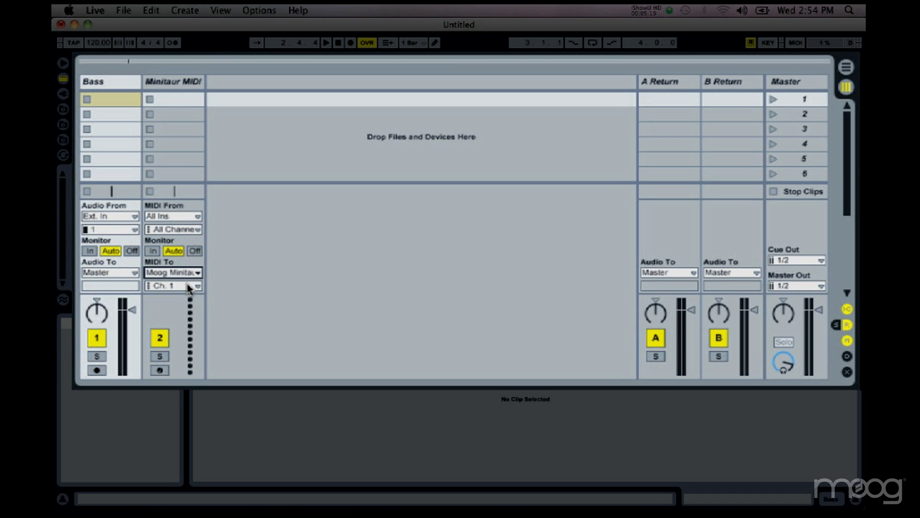
{"action": "left_click", "coordinate": [153, 251]}
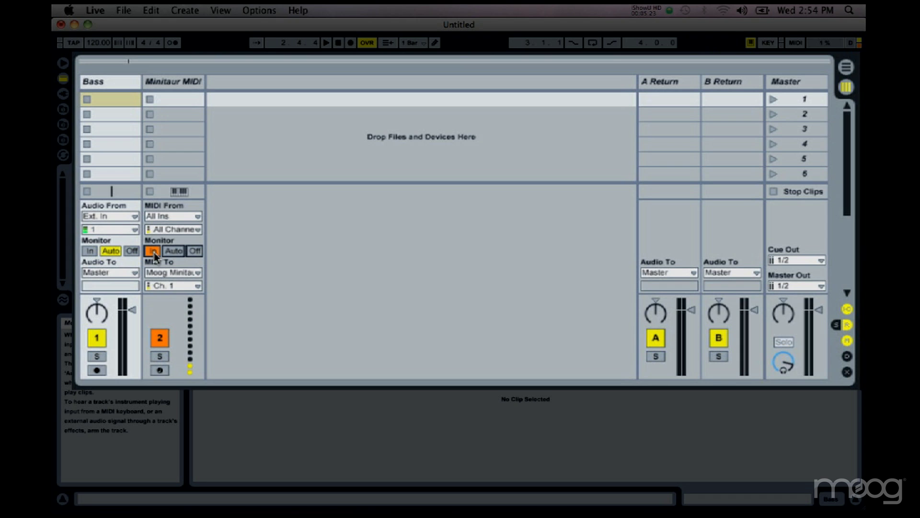
- Route the Bass track's audio output to Ext. Out
{"action": "left_click", "coordinate": [105, 272]}
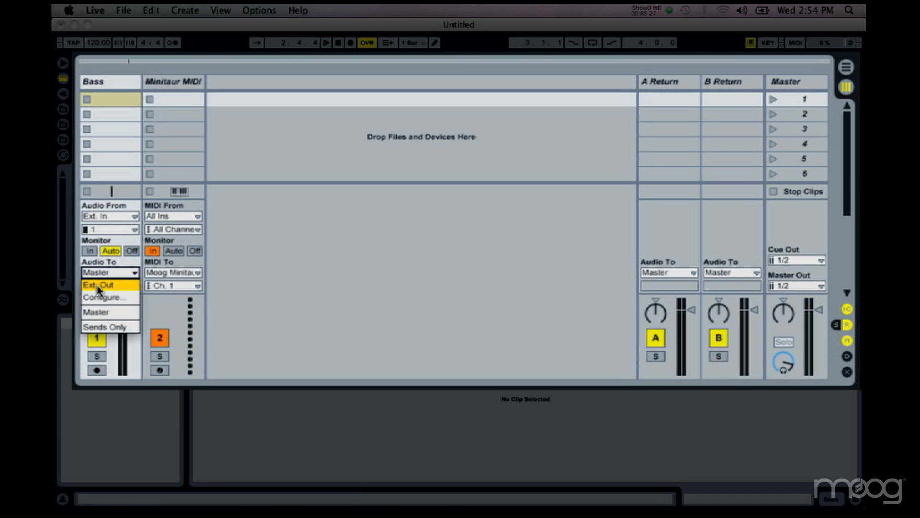
{"action": "left_click", "coordinate": [103, 285]}
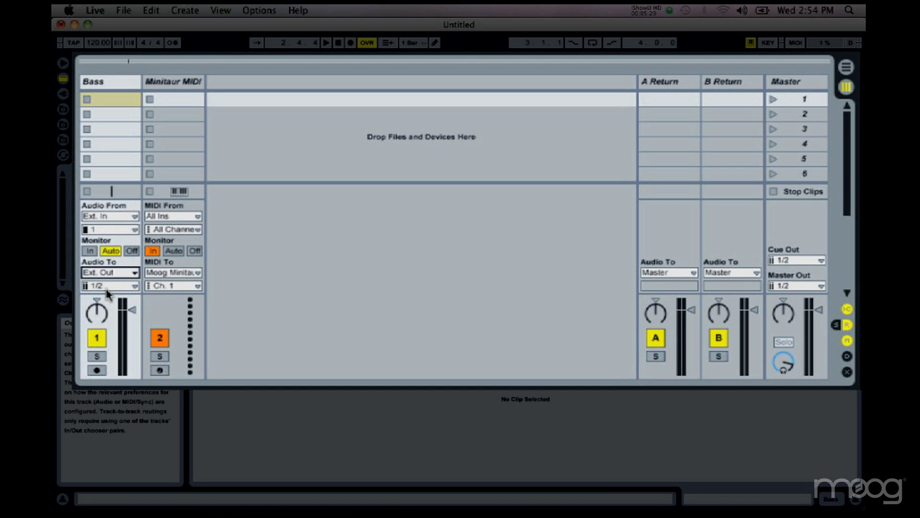
{"action": "left_click", "coordinate": [101, 286]}
- Send the Bass track to output channel 4 and move the Minitaur Editor window aside
{"action": "left_click", "coordinate": [97, 348]}
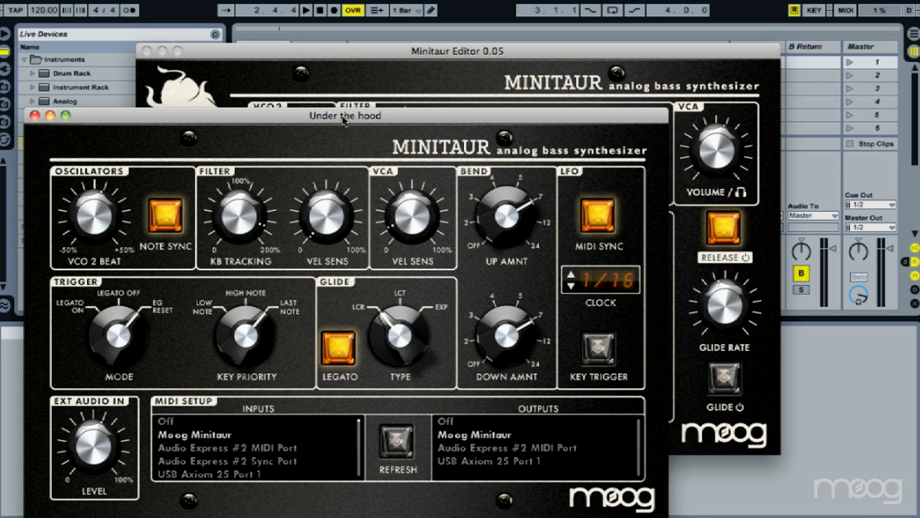
{"action": "left_click_drag", "start_coordinate": [343, 120], "coordinate": [525, 103]}
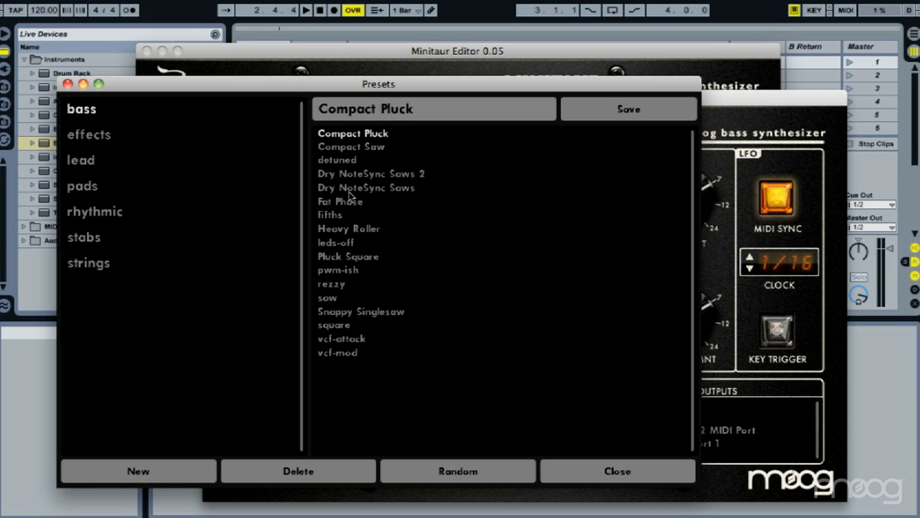
- Try the Compact Saw bass preset, then load Dry NoteSync Saws 2
{"action": "left_click", "coordinate": [356, 148]}
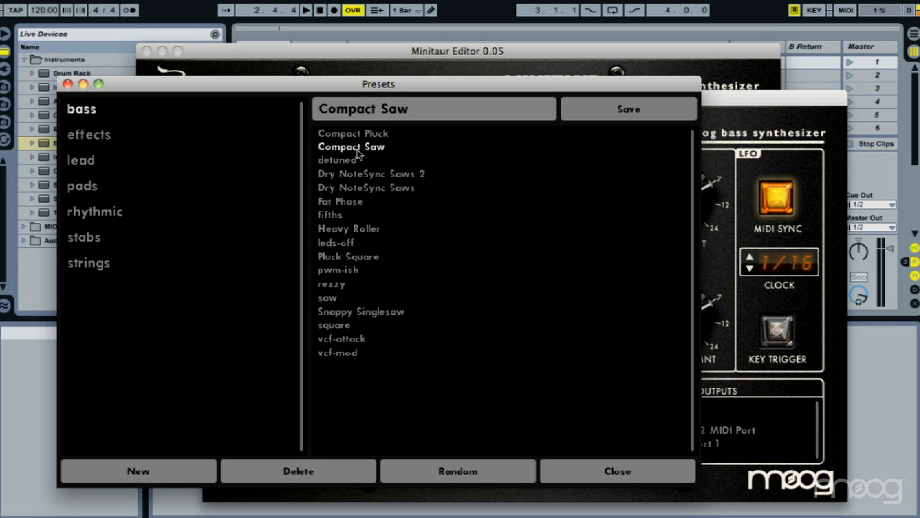
{"action": "left_click", "coordinate": [362, 175]}
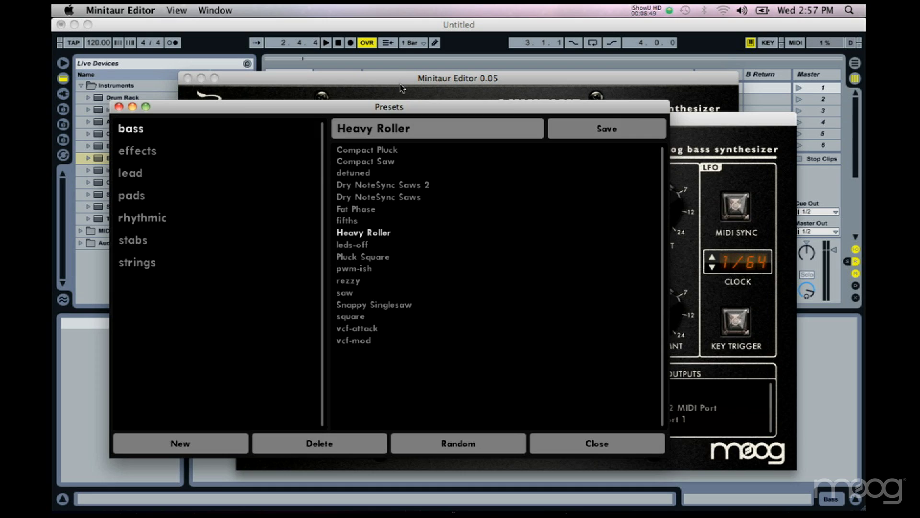
- Bring the Minitaur Editor synth panel forward, then return to Ableton Live
{"action": "left_click", "coordinate": [404, 86]}
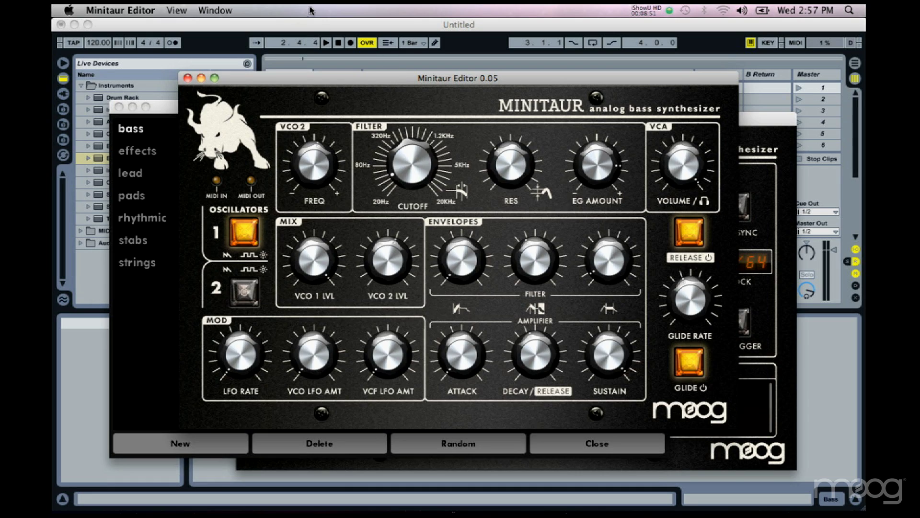
{"action": "left_click", "coordinate": [324, 29]}
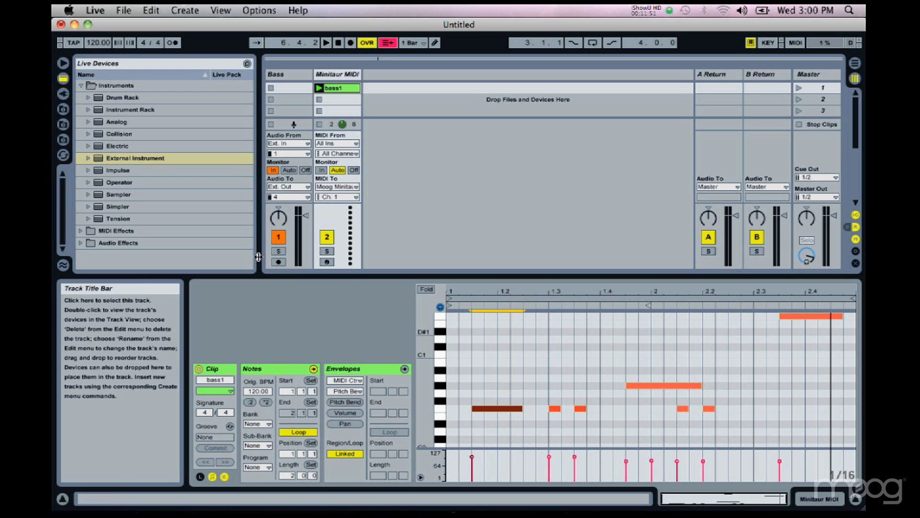
- Arm the Bass track and record an audio clip in its first slot
{"action": "left_click", "coordinate": [279, 262]}
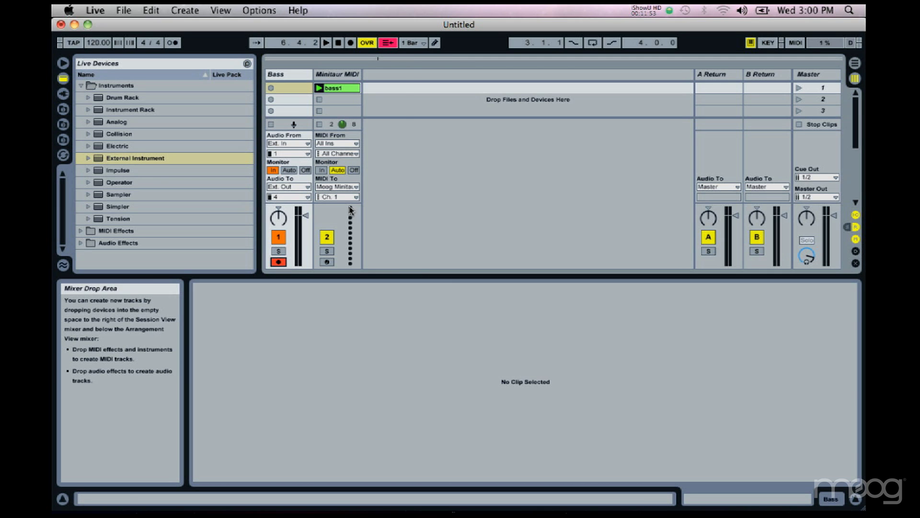
{"action": "left_click", "coordinate": [271, 88]}
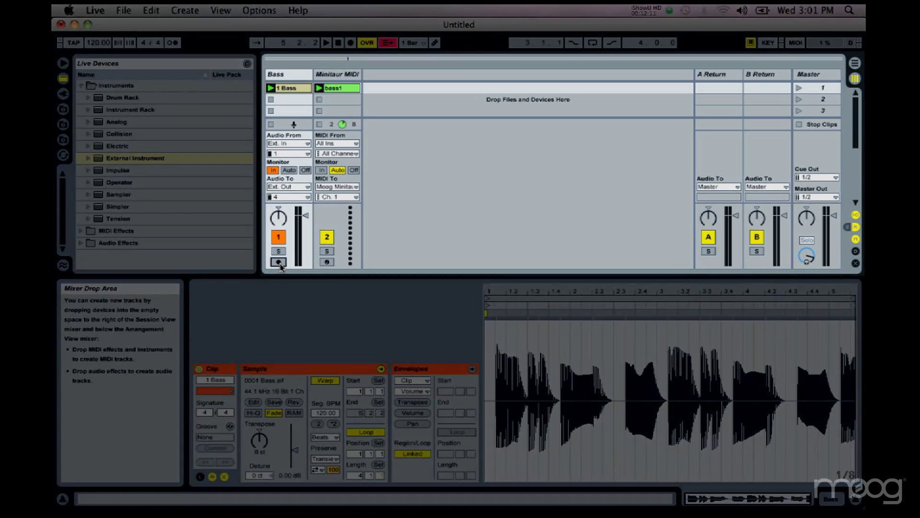
- Insert a new audio track and rename it Kick
{"action": "key", "text": "super+t"}
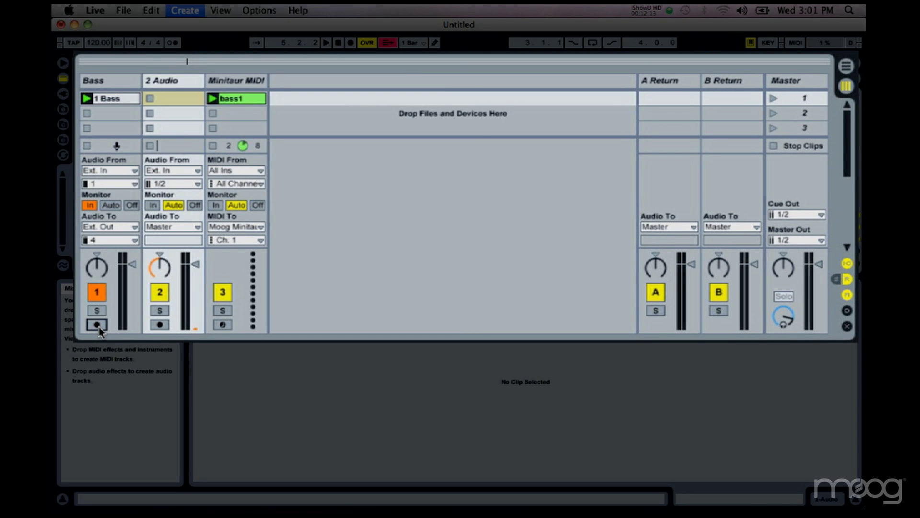
{"action": "left_click", "coordinate": [166, 83]}
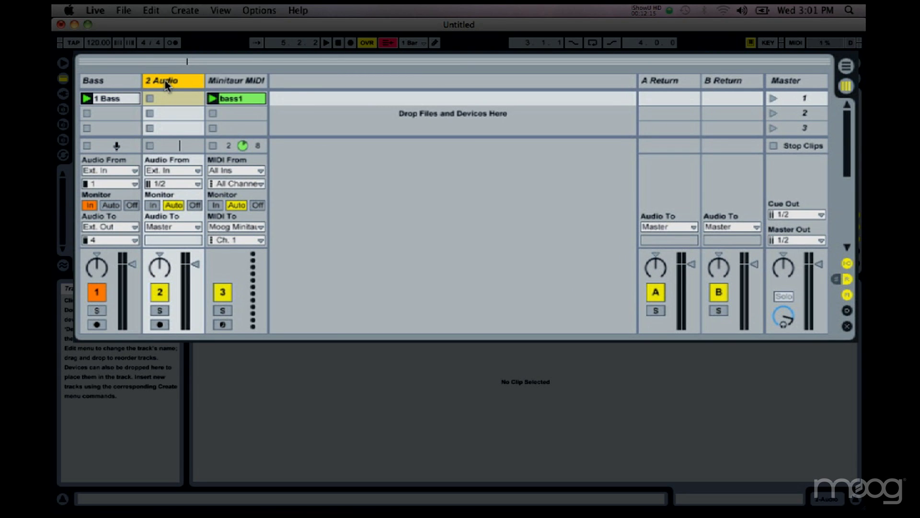
{"action": "key", "text": "super+r"}
- Create a MIDI clip in Minitaur MIDI slot 2 and name it 'Kick'
{"action": "double_click", "coordinate": [235, 114]}
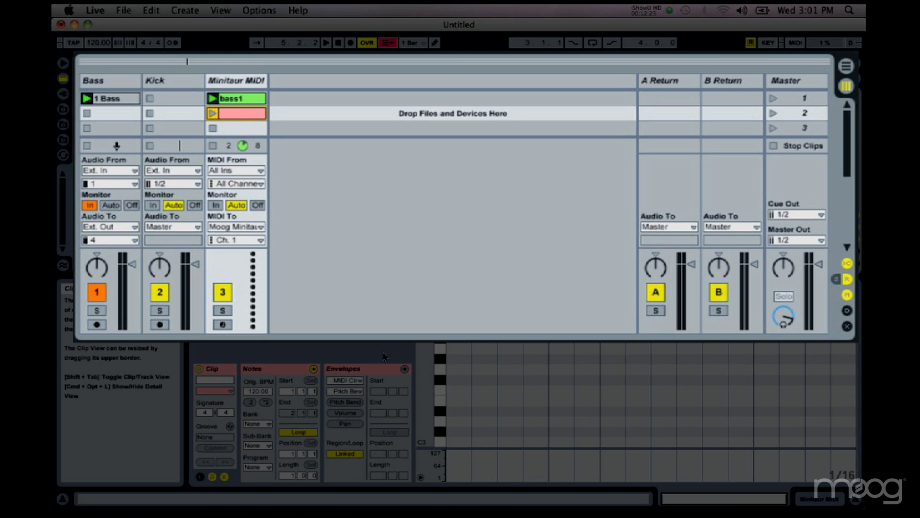
{"action": "left_click", "coordinate": [209, 380]}
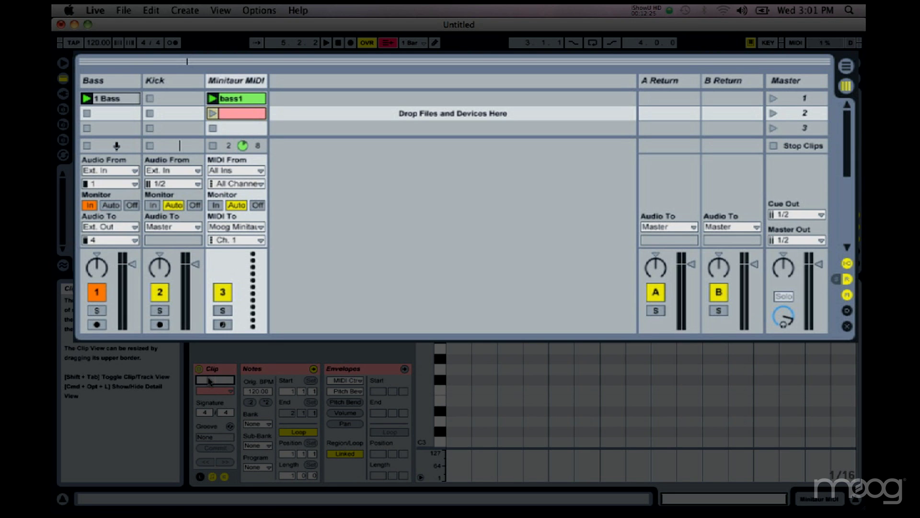
{"action": "type", "text": "Kick"}
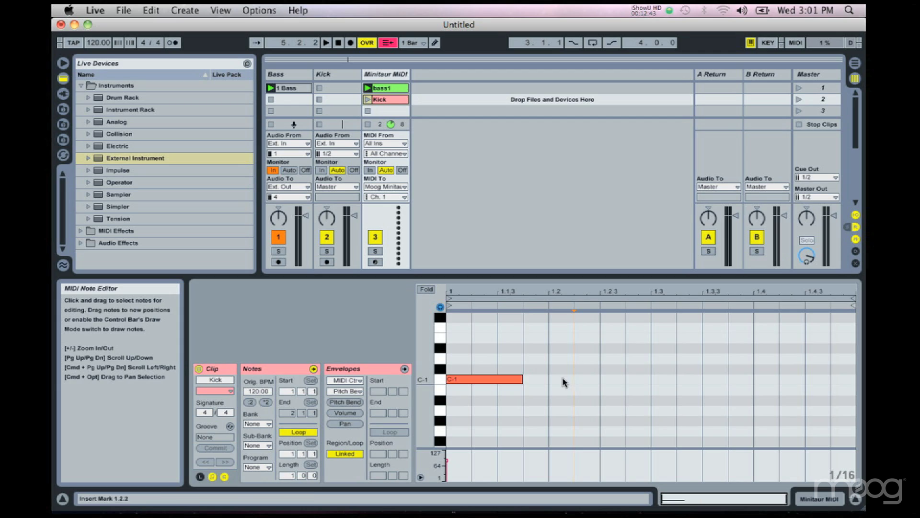
- Draw C-1 notes at 1.2 and 1.3 in the Kick clip
{"action": "double_click", "coordinate": [565, 380]}
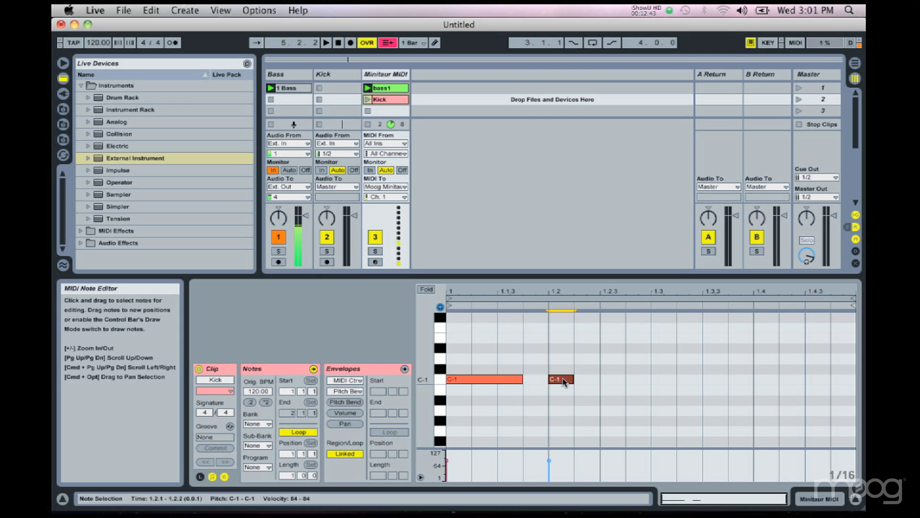
{"action": "double_click", "coordinate": [675, 379]}
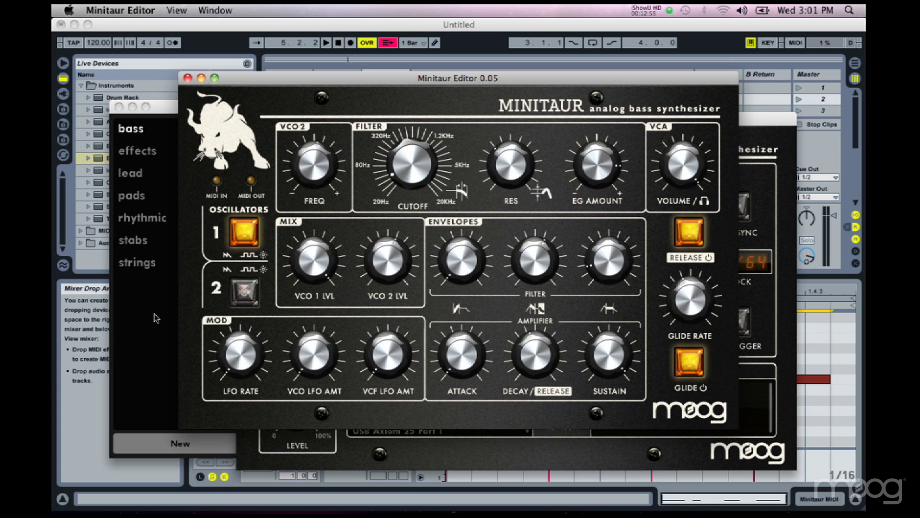
- Show the rhythmic category in the Presets window and load Sine Stomp 2
{"action": "left_click", "coordinate": [155, 318]}
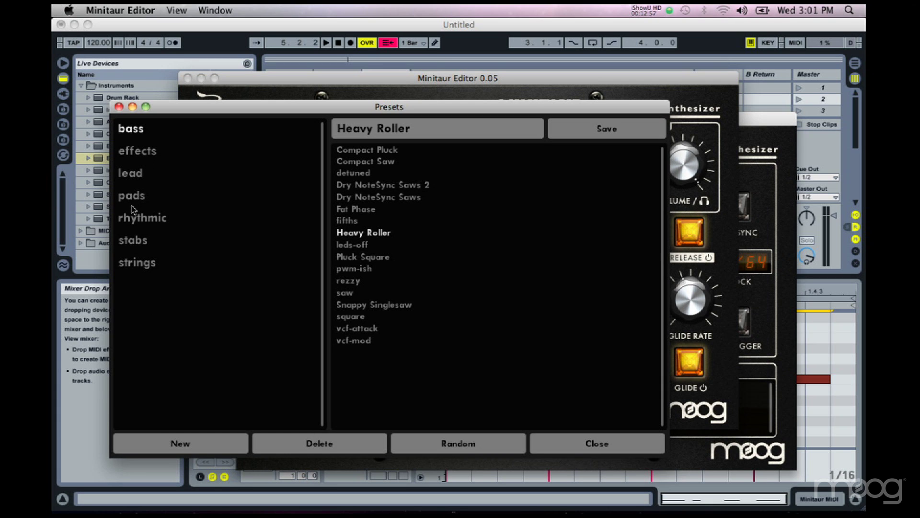
{"action": "left_click", "coordinate": [142, 225]}
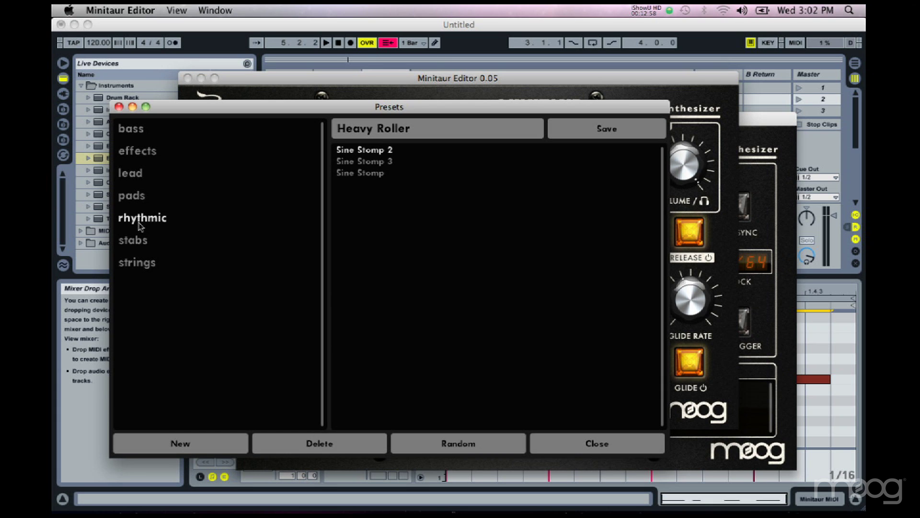
{"action": "left_click", "coordinate": [369, 156]}
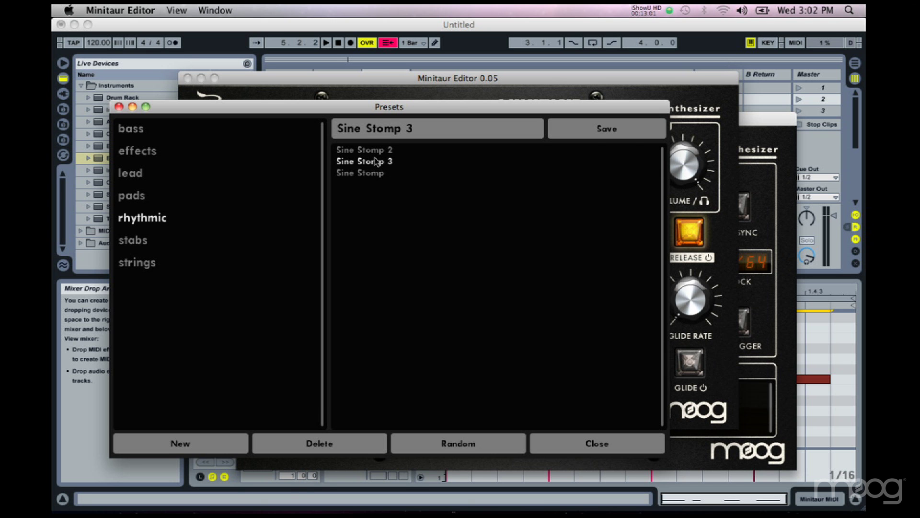